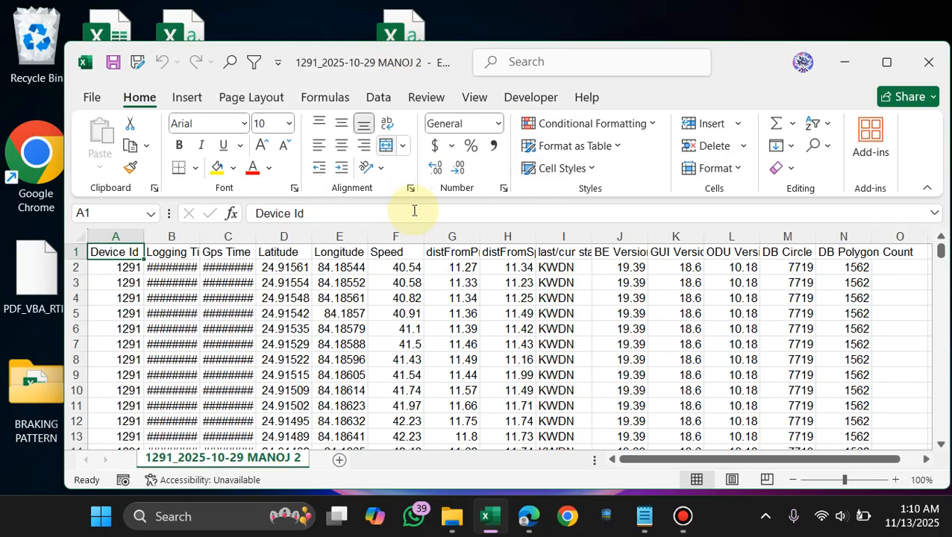
Maximize the workbook window and make the full date-times in the Logging Time and Gps Time columns readable
click(890, 64)
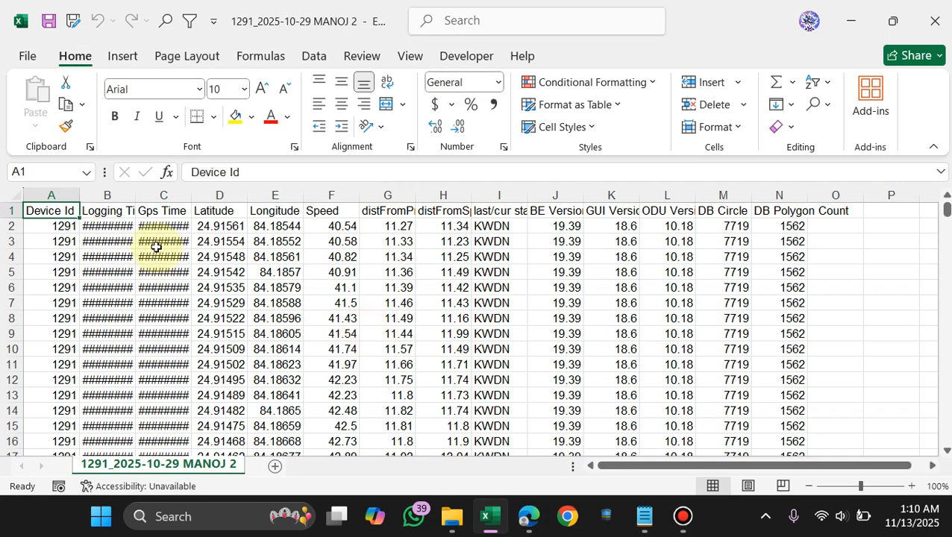
click(106, 243)
double_click(106, 243)
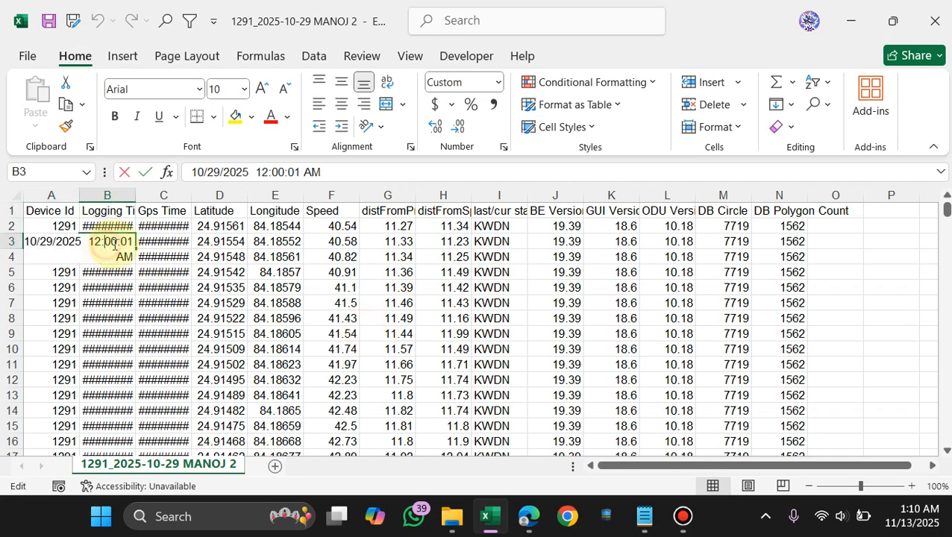
click(200, 243)
double_click(186, 241)
click(288, 240)
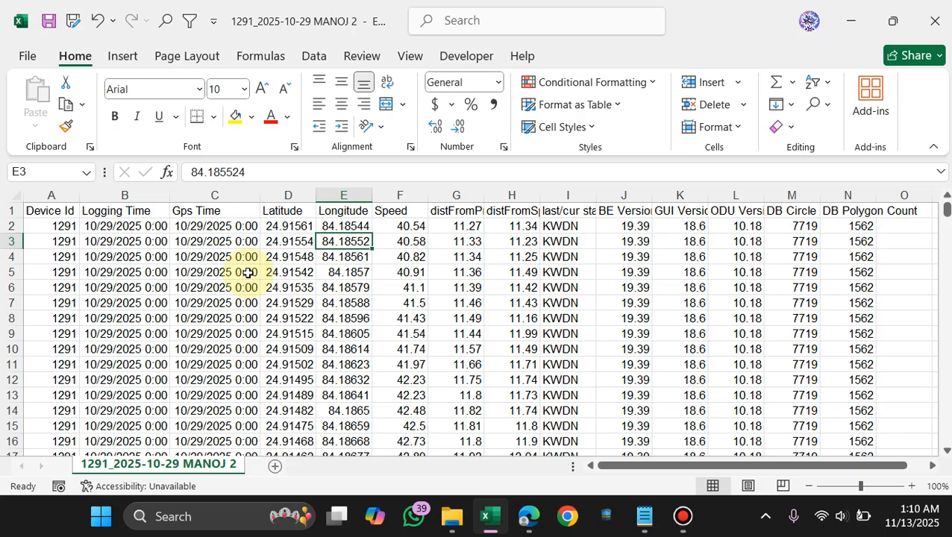
Run the SPEEDOMETER macro from PERSONAL.XLSB and enter 10/29/2025 4:00:00 AM as the start time
key(alt+F8)
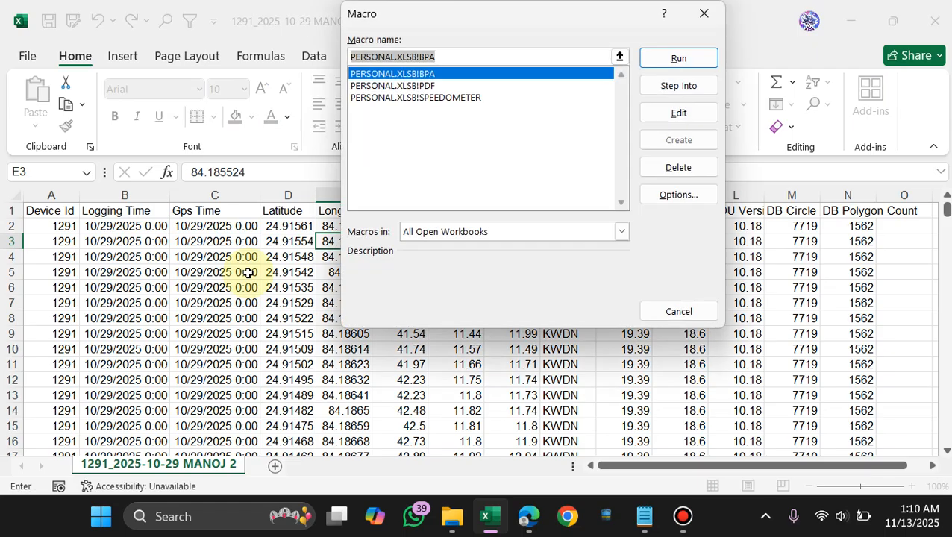
click(440, 98)
click(676, 59)
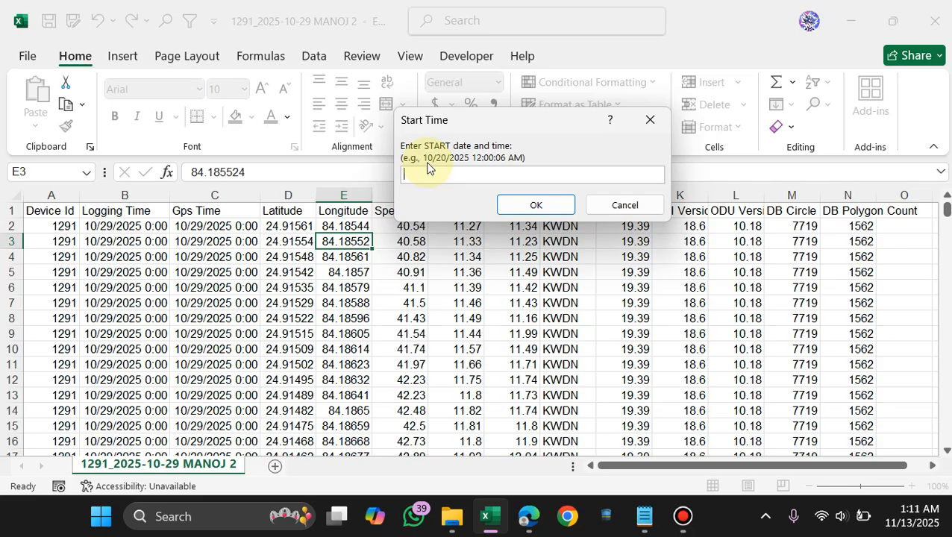
text(10)
text(/29/2025 F)
text(:00:00 AM)
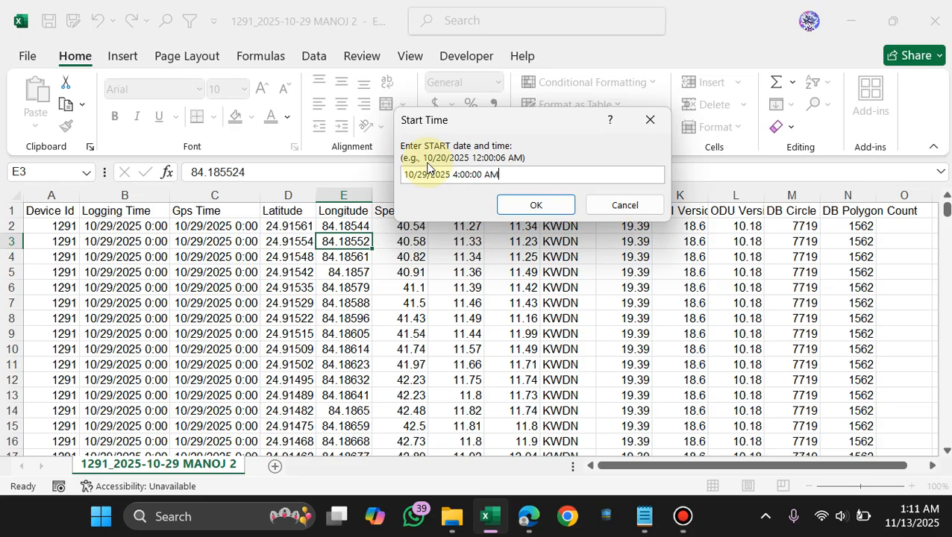
key(Return)
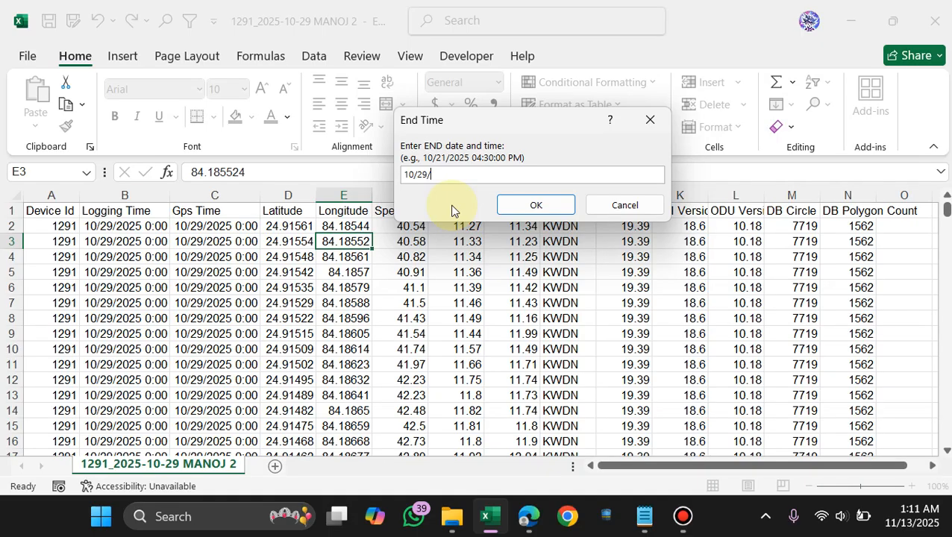
Enter 10/29/2025 6:00:00 AM as the end time and let the macro finish processing the data
text(2025 6:00)
text(:00 AM)
key(Return)
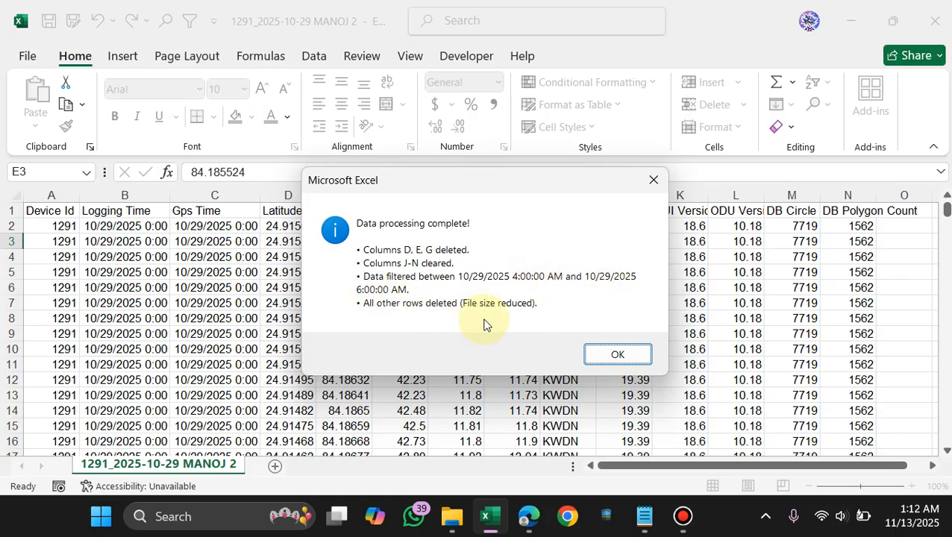
click(618, 355)
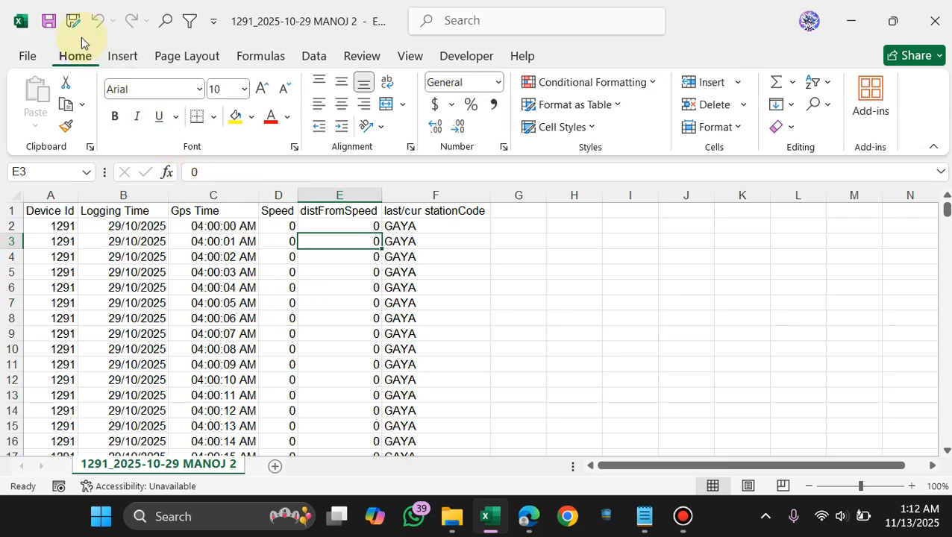
Save the processed data to the Desktop as an Excel Workbook named ADAN
click(32, 62)
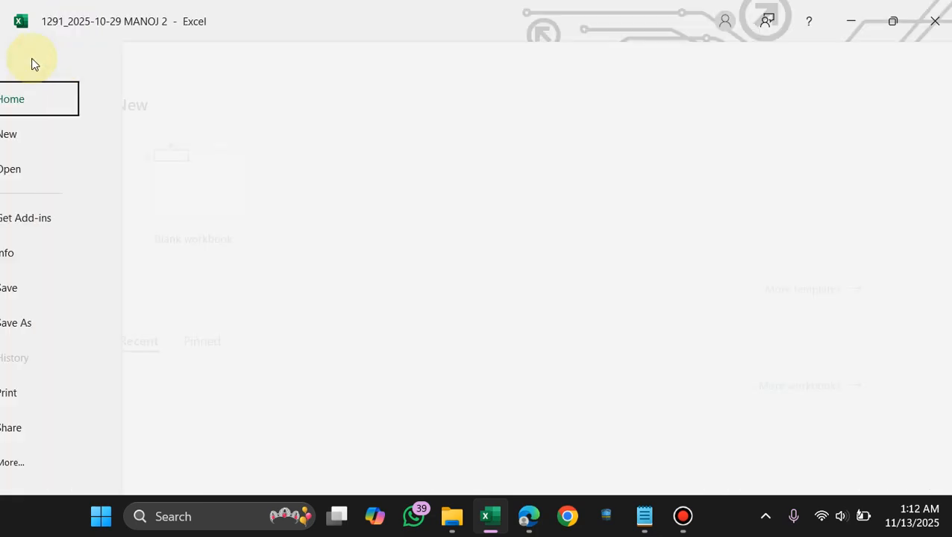
click(61, 322)
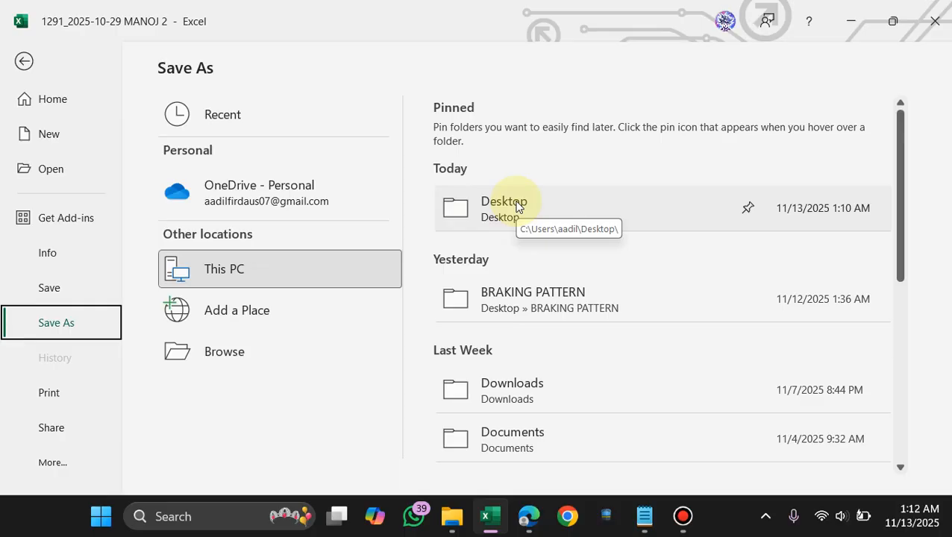
click(518, 208)
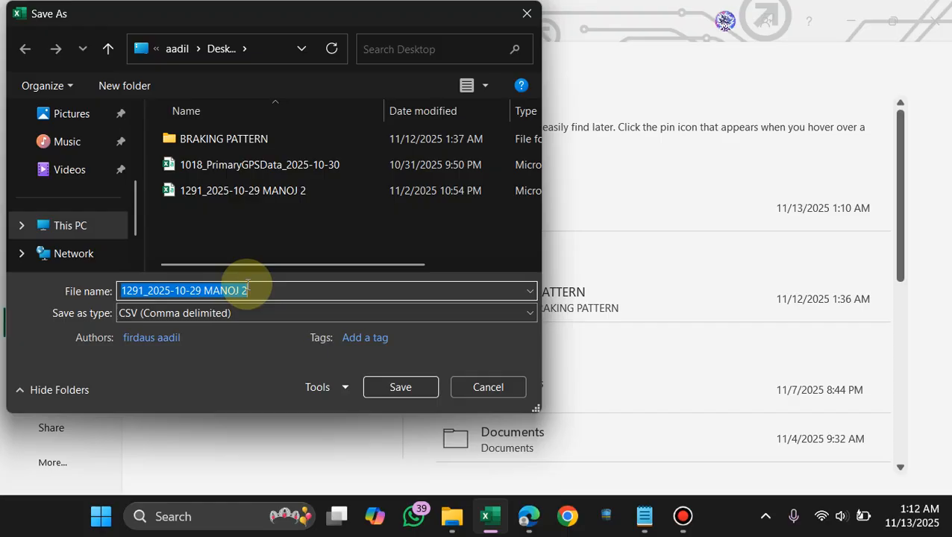
text(ADMA)
key(BackSpace)
text(AN)
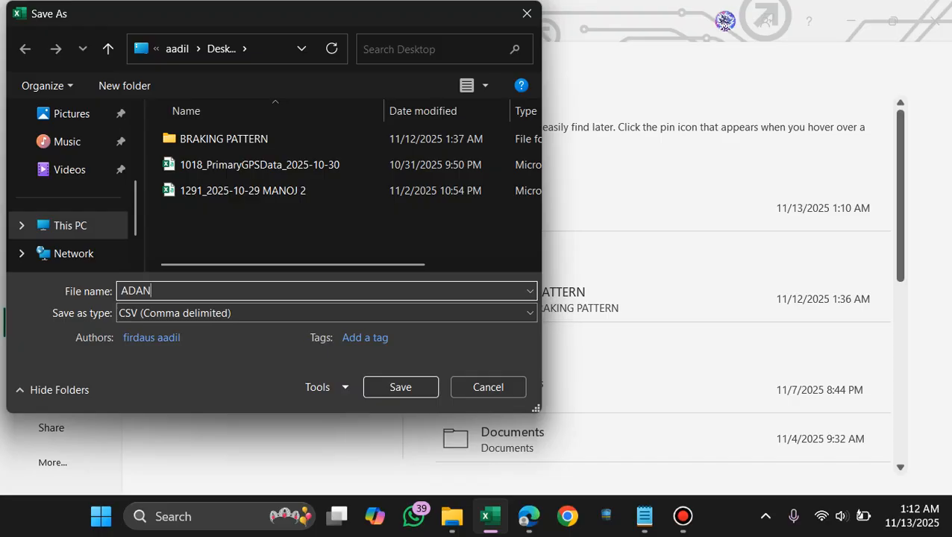
click(249, 317)
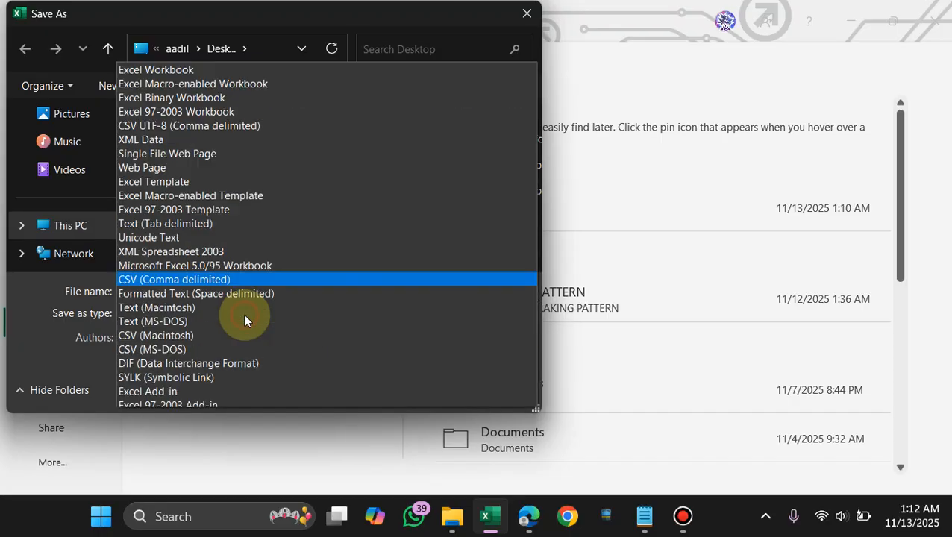
click(176, 11)
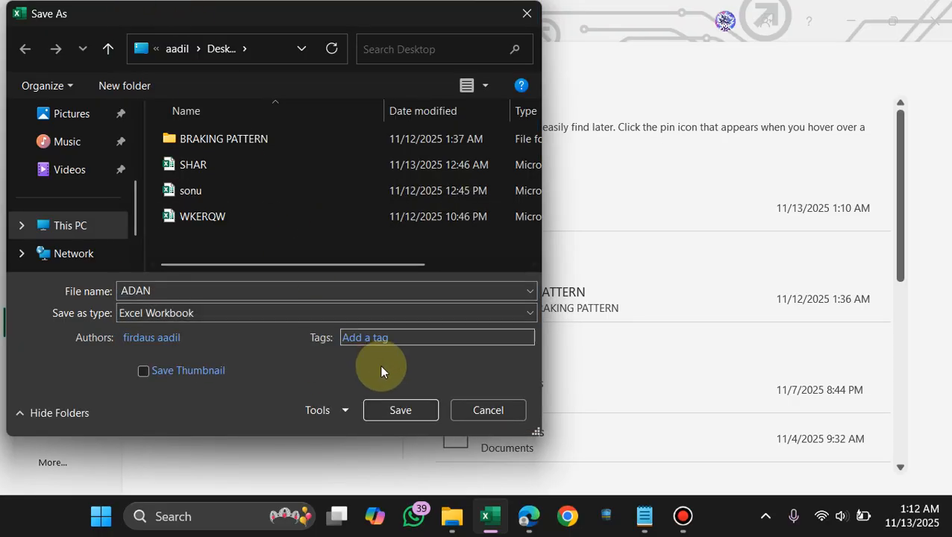
click(393, 414)
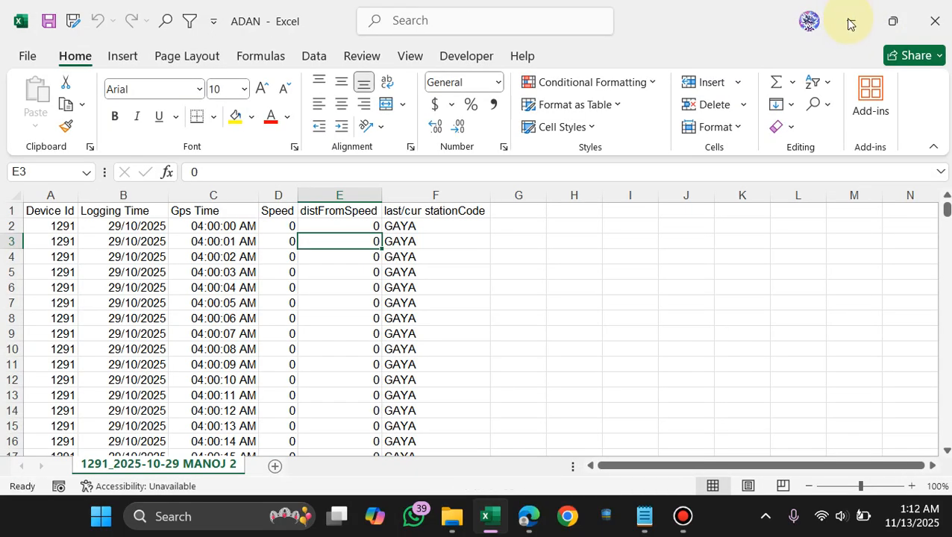
Switch to IR-SPMAPP and enter the LP's name, the designation LPG/GMO and the train name JHD
click(850, 21)
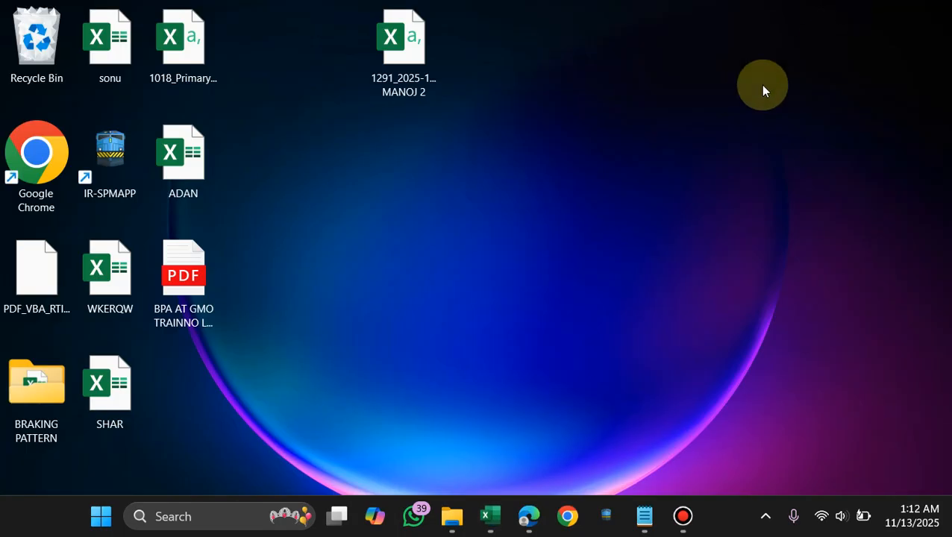
double_click(111, 150)
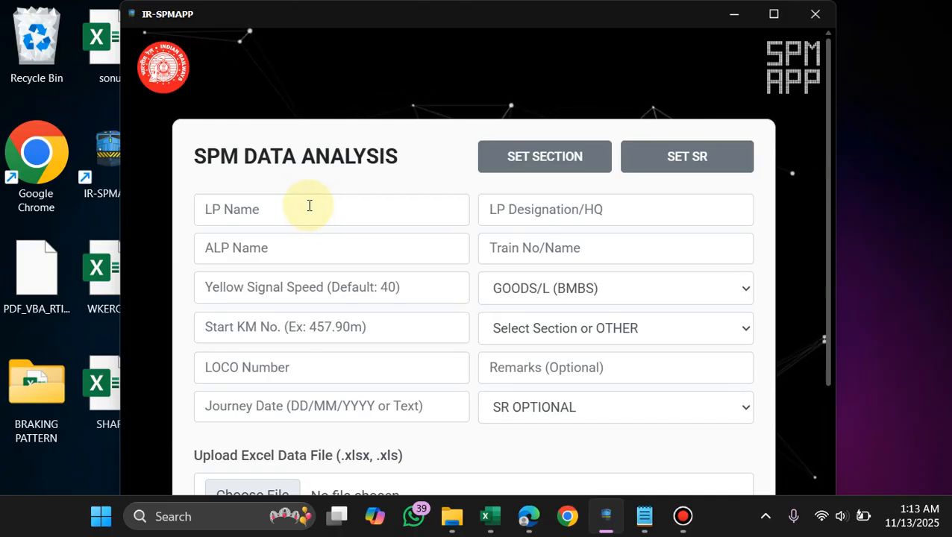
click(235, 215)
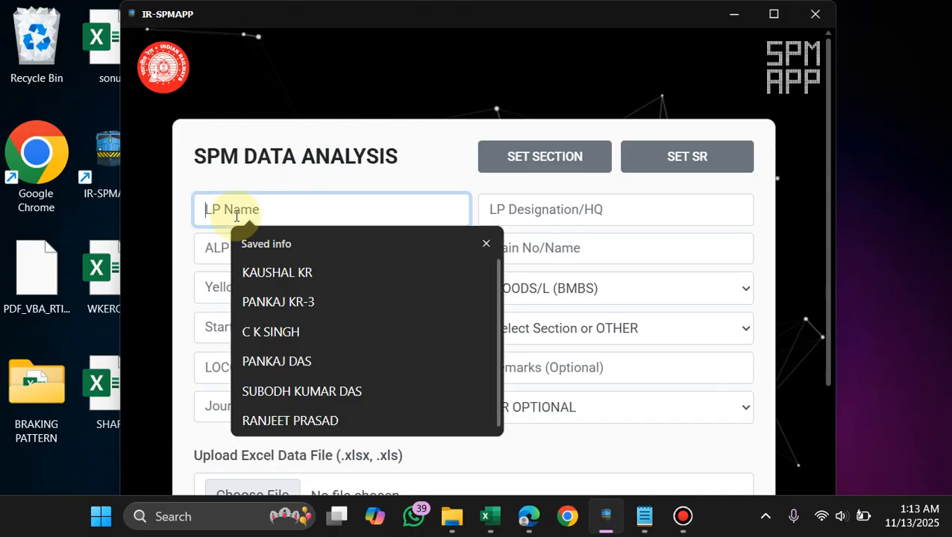
text(ADAM)
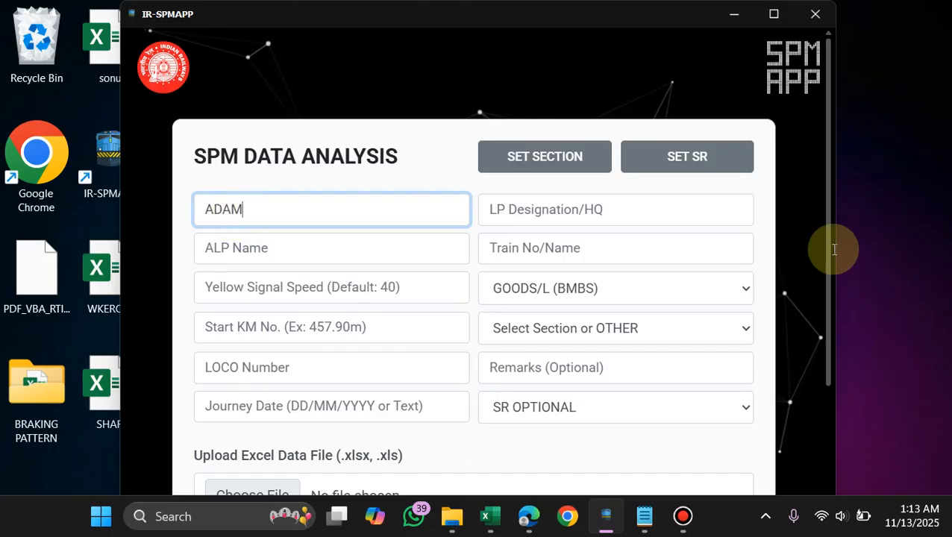
click(665, 203)
click(593, 278)
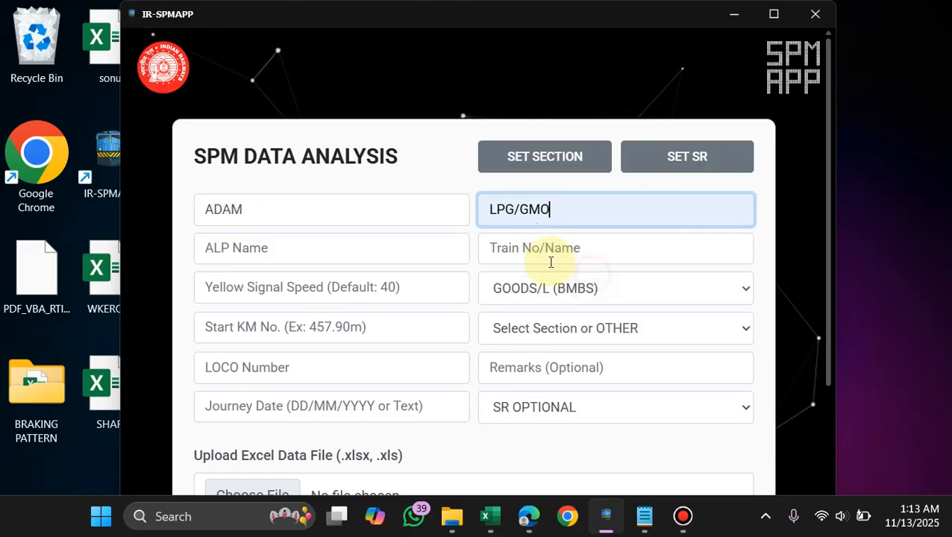
click(548, 255)
click(537, 315)
Fill in the loco number 38639 and the journey date 17/10/2025 from the saved entries
scroll(270, 291, down, 3)
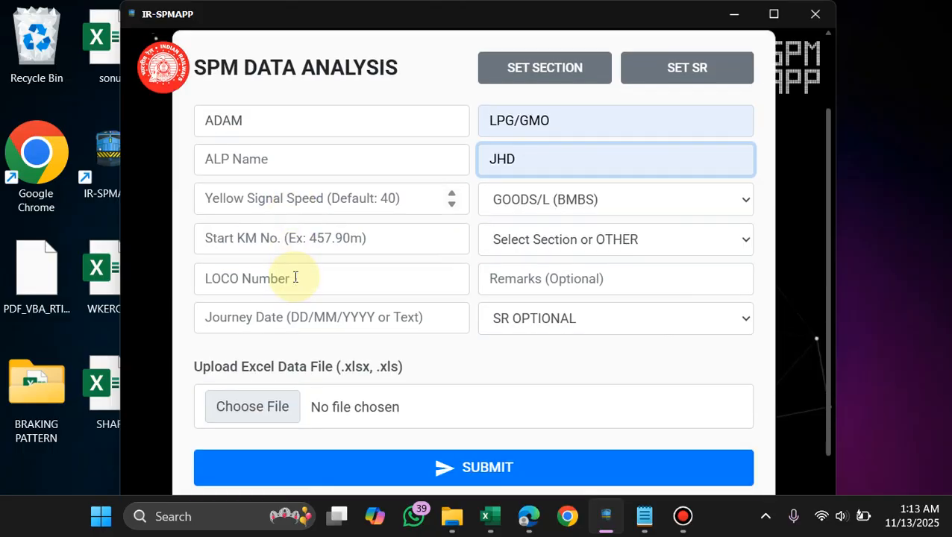
click(277, 193)
click(278, 256)
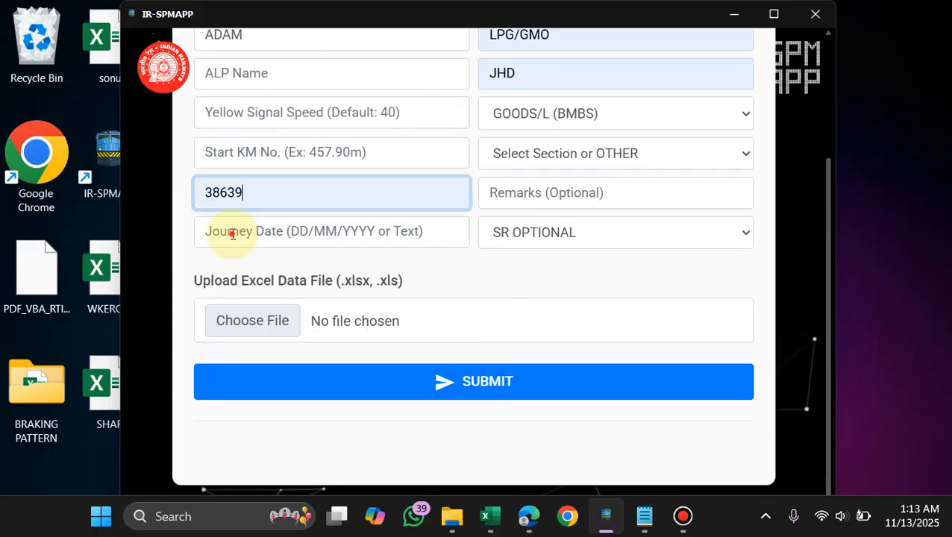
click(246, 232)
click(279, 326)
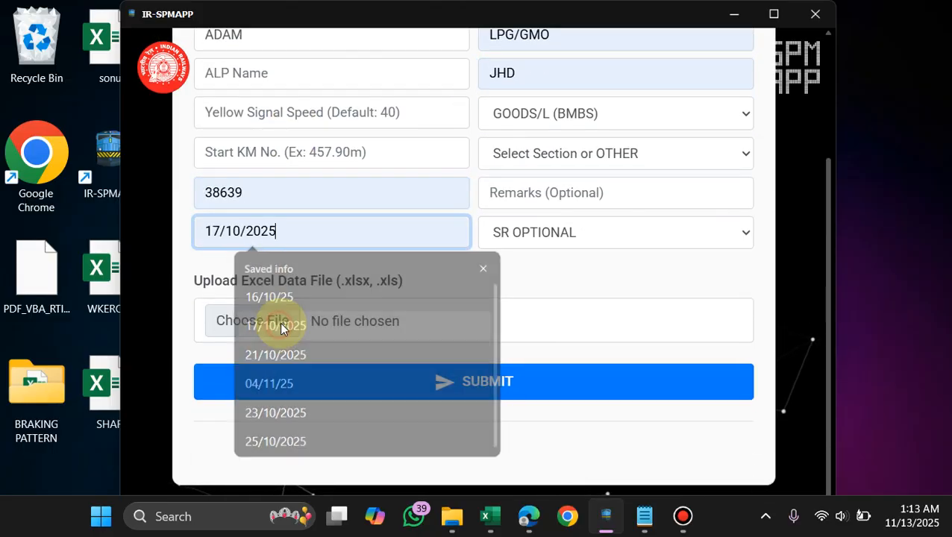
scroll(581, 270, up, 2)
click(574, 270)
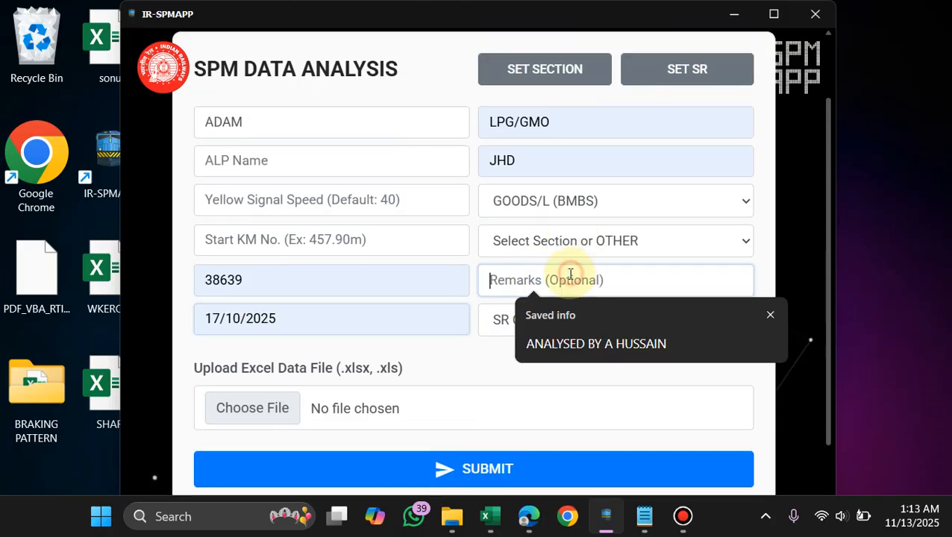
click(498, 240)
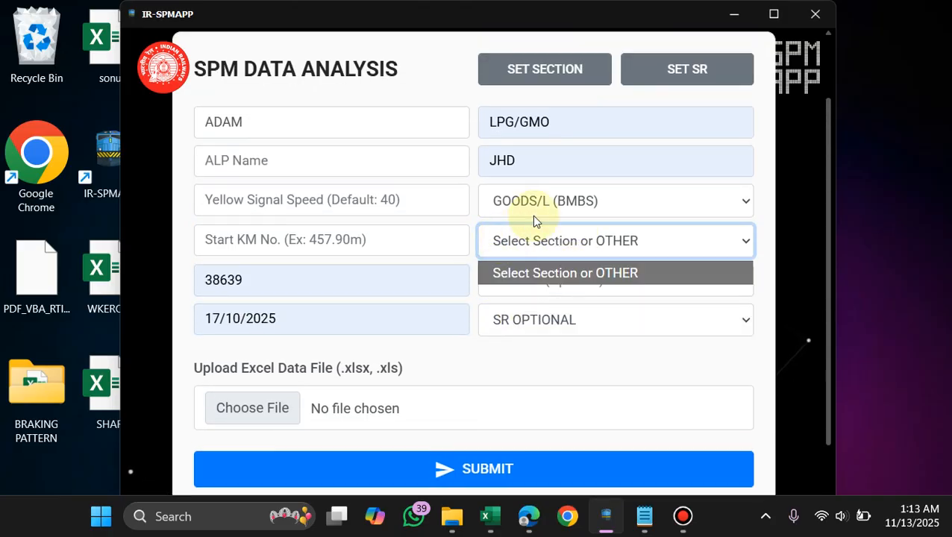
Upload the ADAN.xlsx workbook from the Desktop as the data file and submit the form for analysis
scroll(313, 291, down, 2)
click(261, 296)
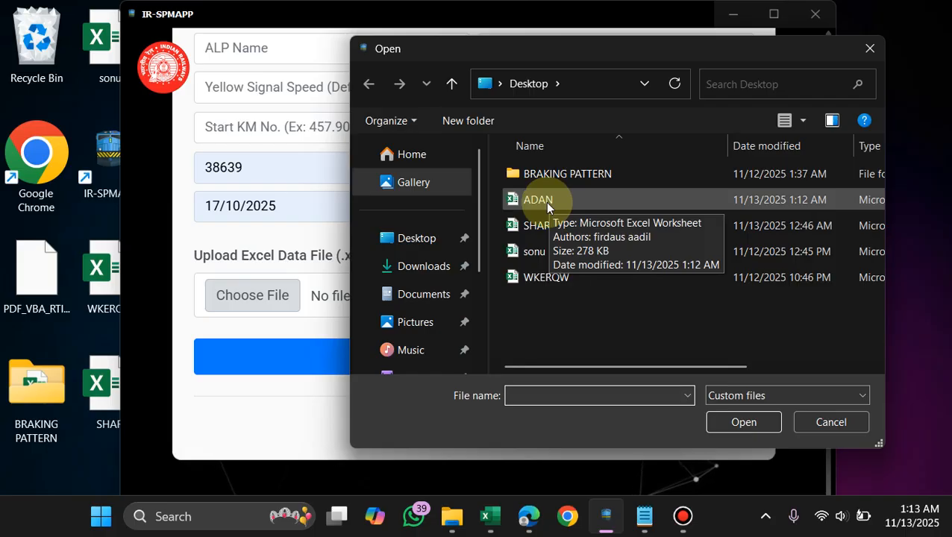
click(545, 201)
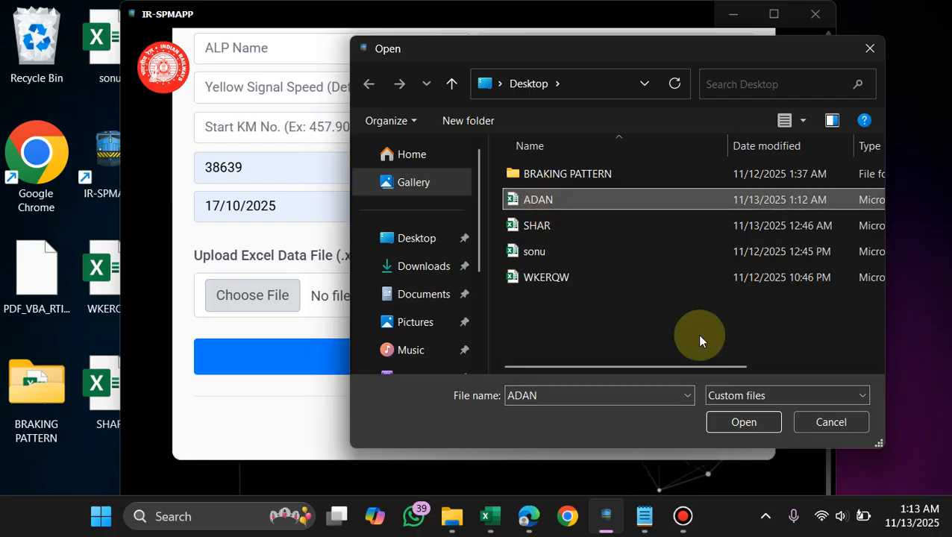
click(738, 422)
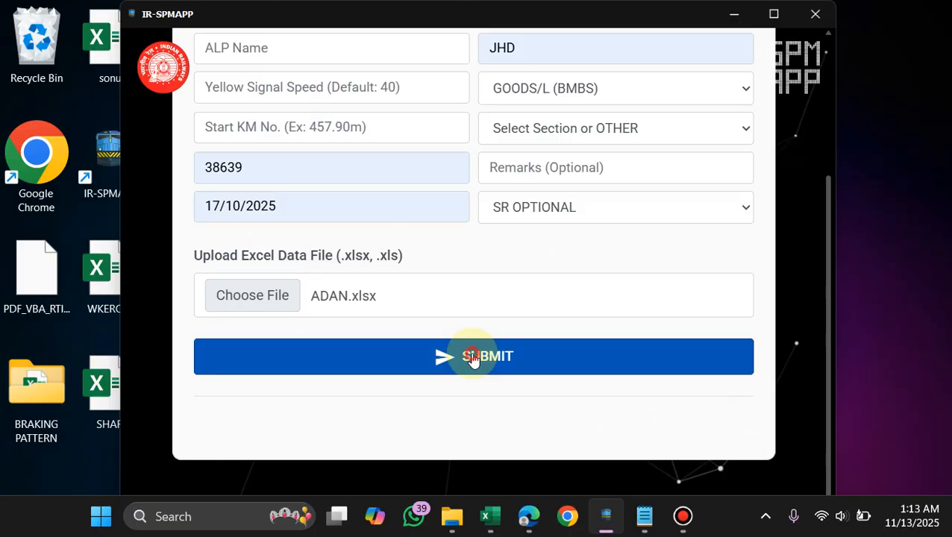
click(471, 358)
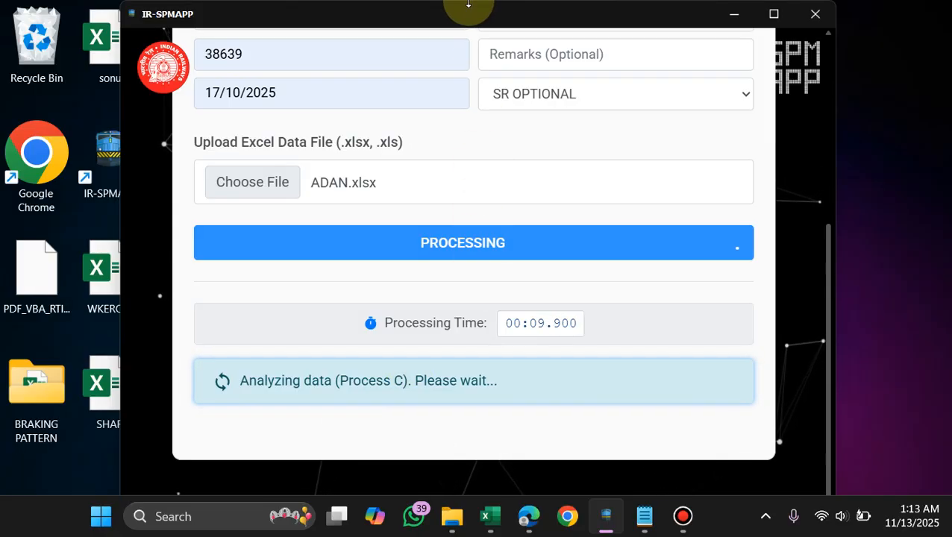
mouse_move(468, 6)
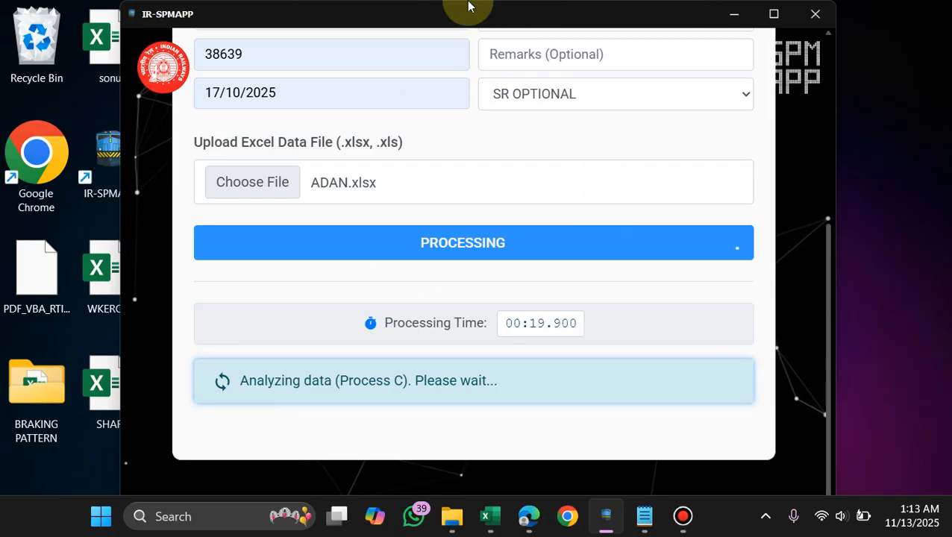
click(558, 11)
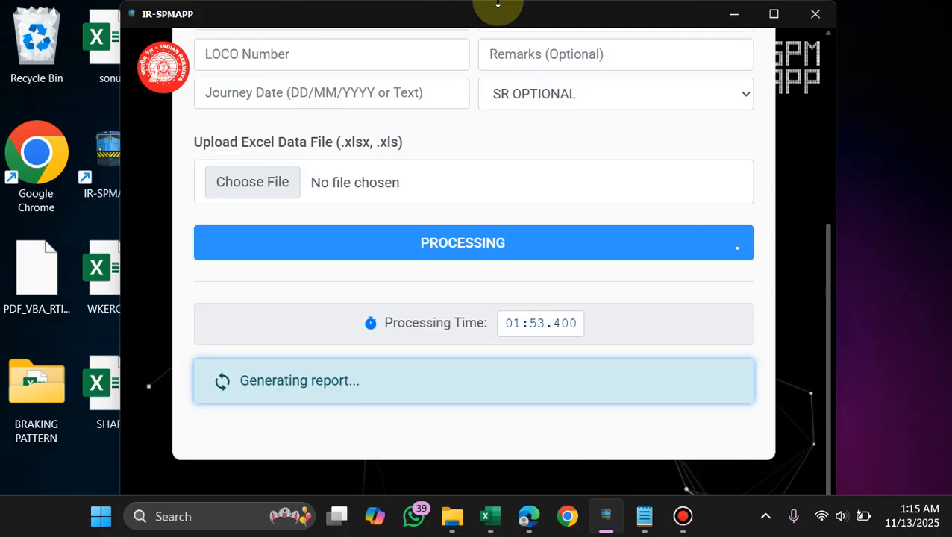
mouse_move(499, 4)
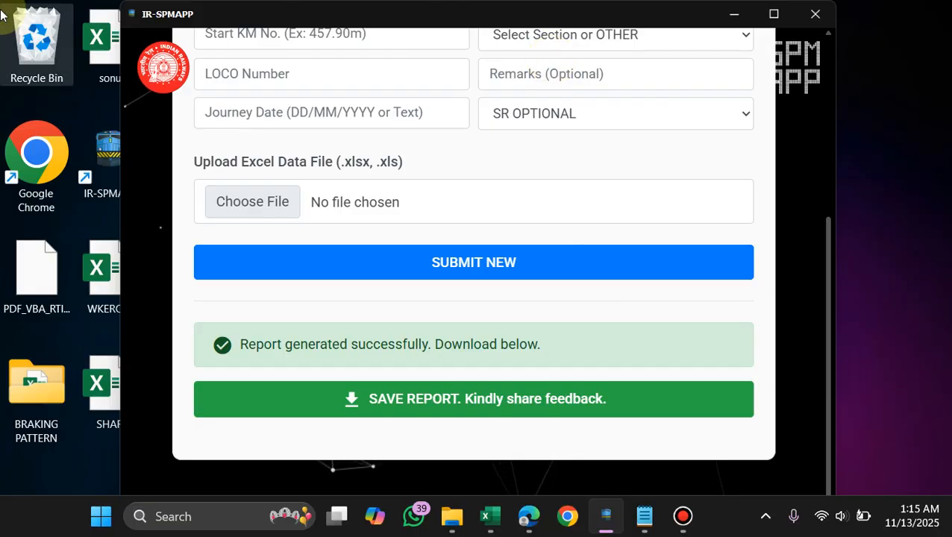
Download the generated SPM analysis report and look through both pages of the PDF, including the speed chart
click(374, 401)
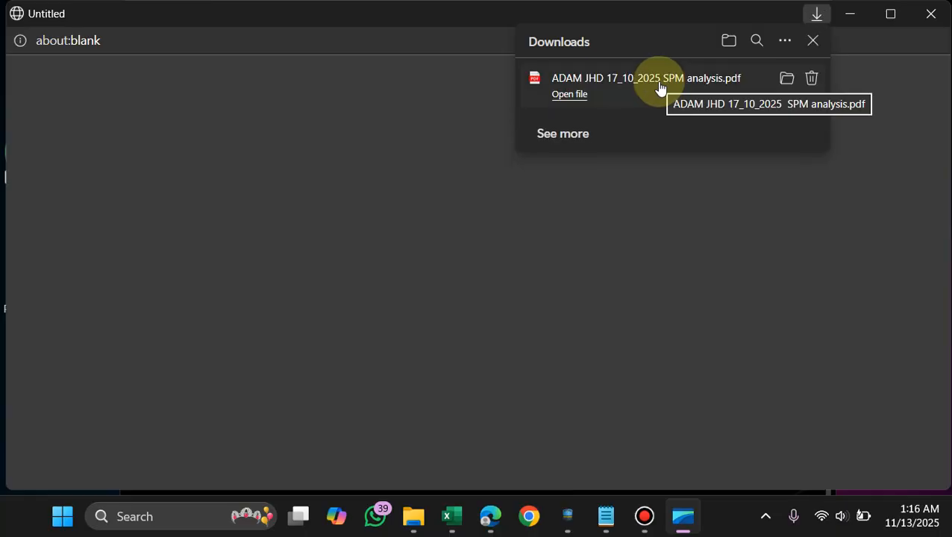
click(575, 93)
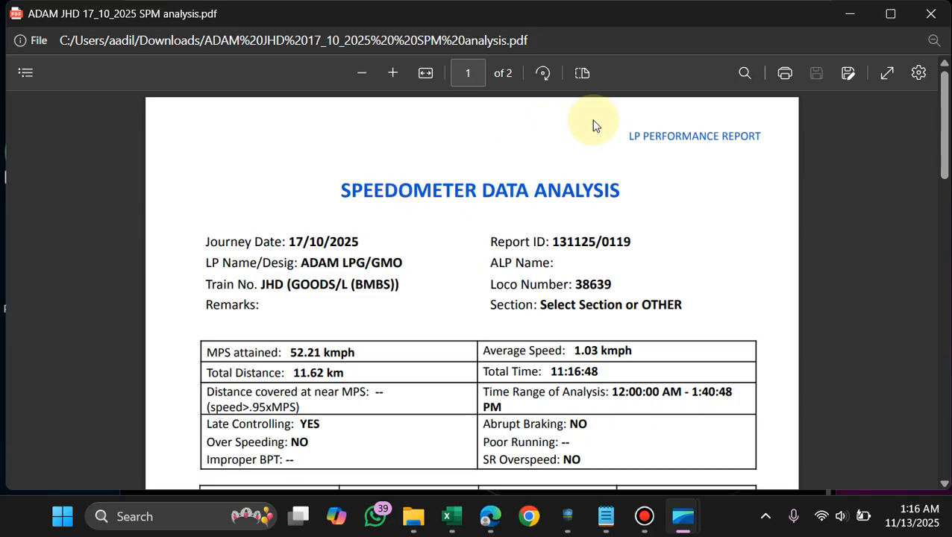
scroll(492, 261, down, 3)
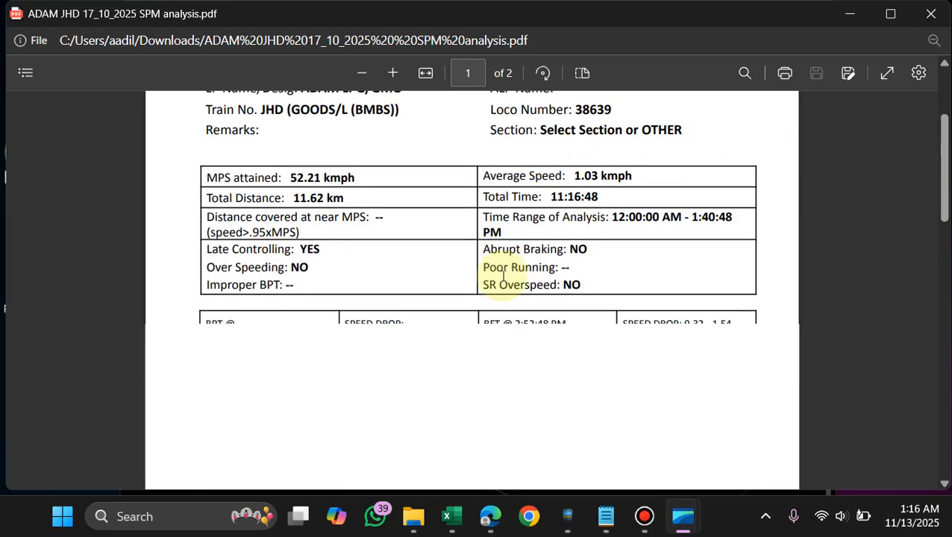
scroll(493, 282, down, 12)
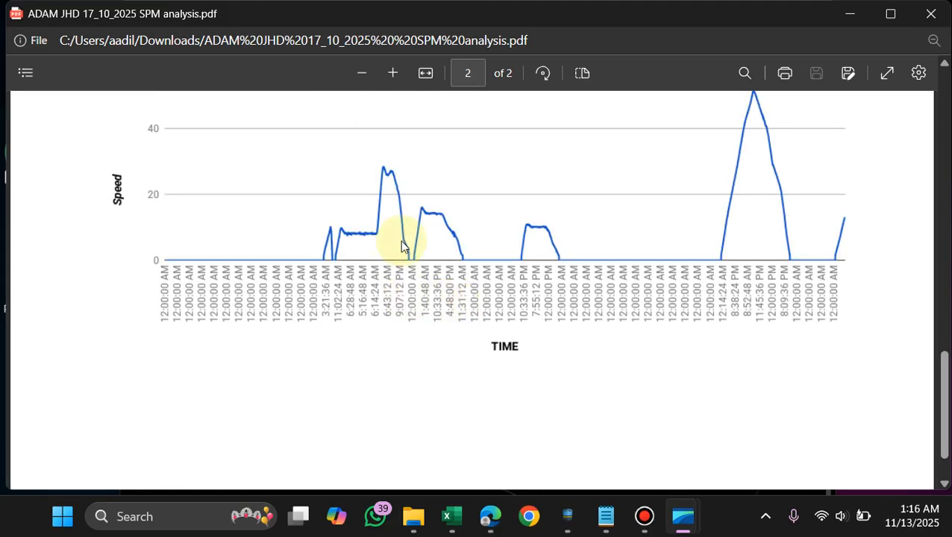
key(Home)
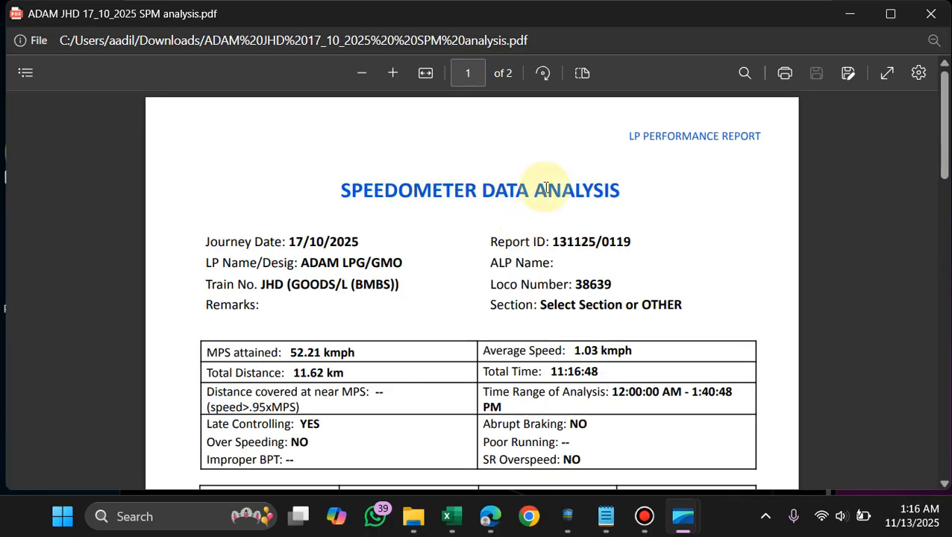